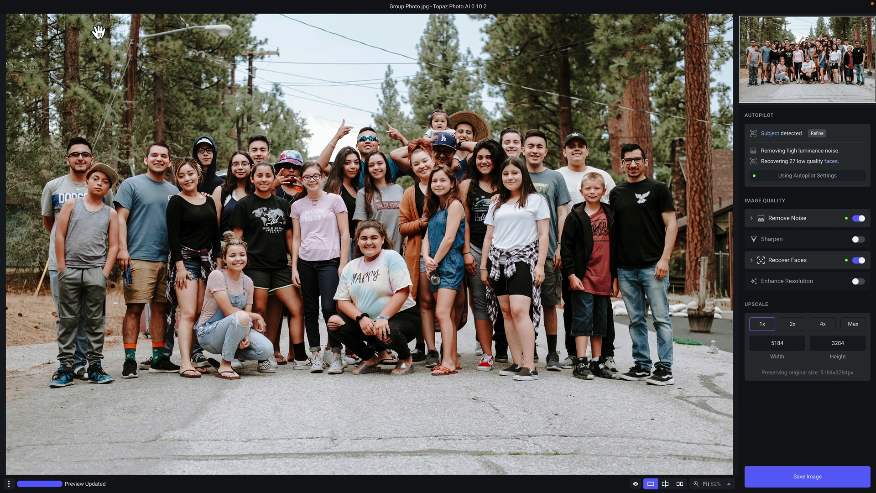
# - Look through the File and neighbouring menus, then close them without choosing anything
pyautogui.click(82, 5)
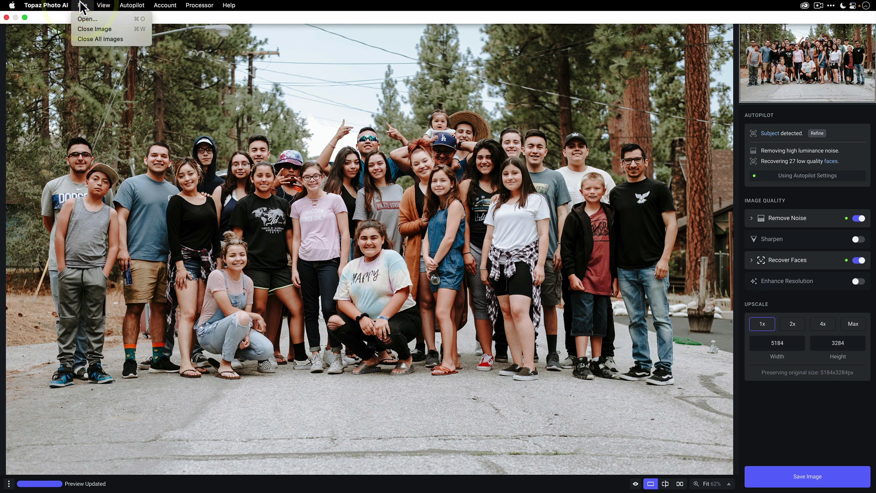
pyautogui.moveTo(100, 4)
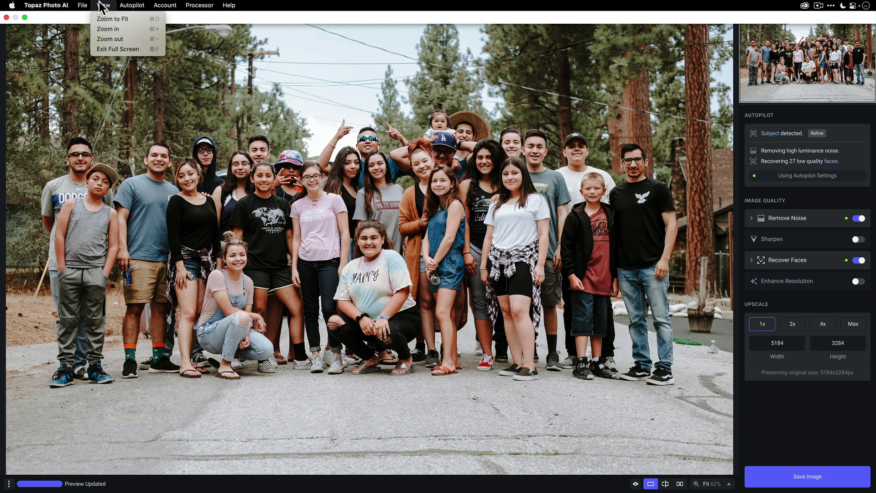
pyautogui.moveTo(129, 6)
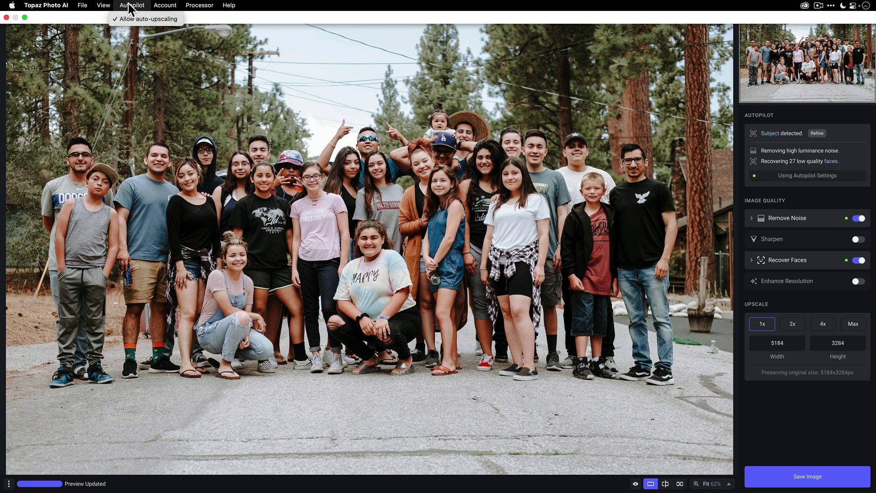
pyautogui.moveTo(167, 5)
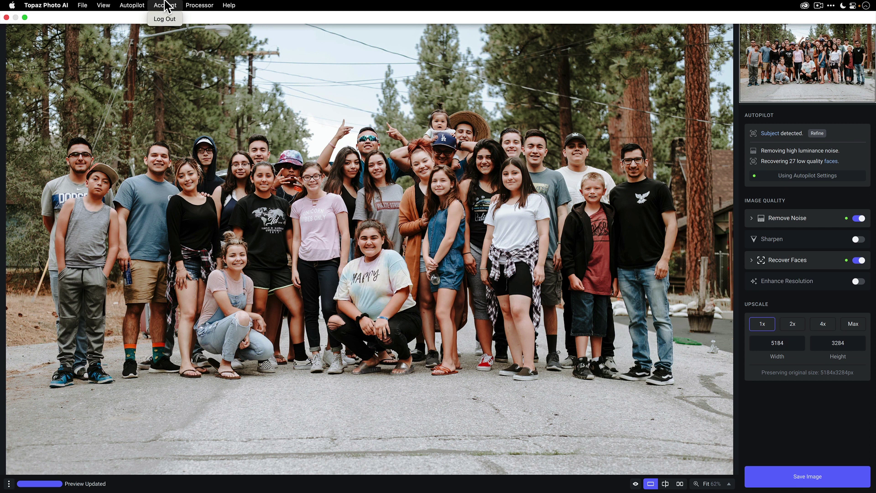
pyautogui.moveTo(198, 4)
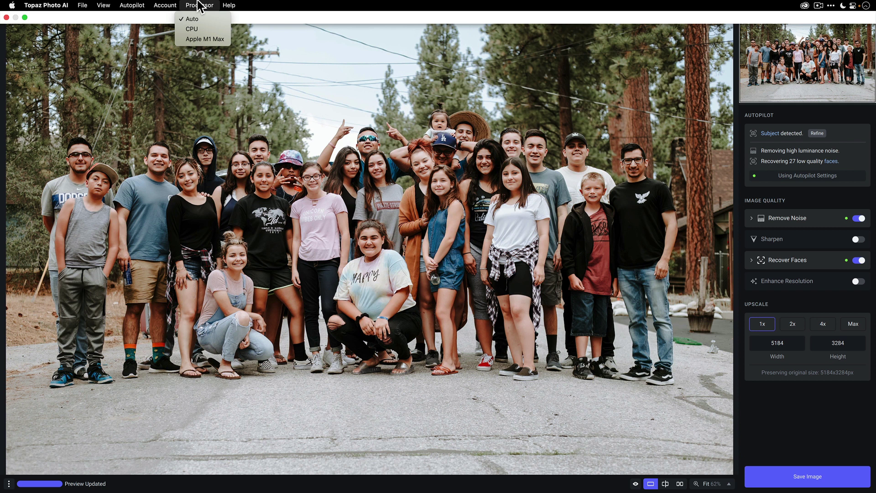
pyautogui.moveTo(228, 6)
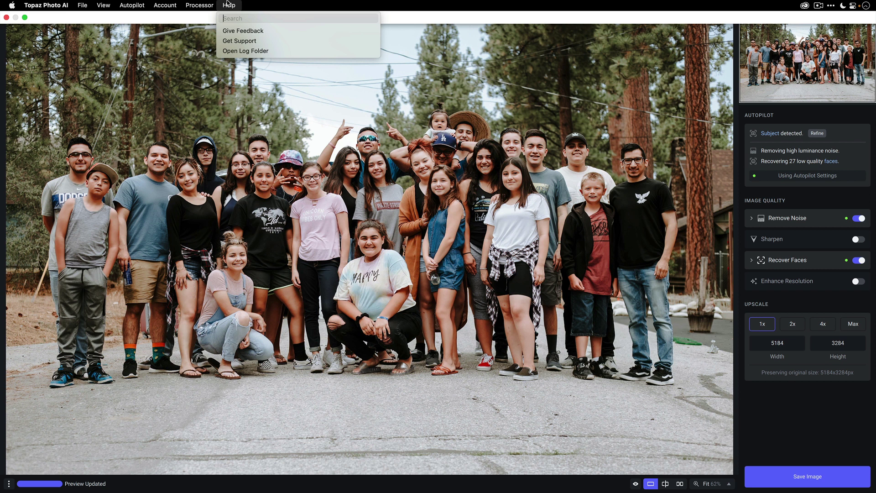
pyautogui.click(210, 253)
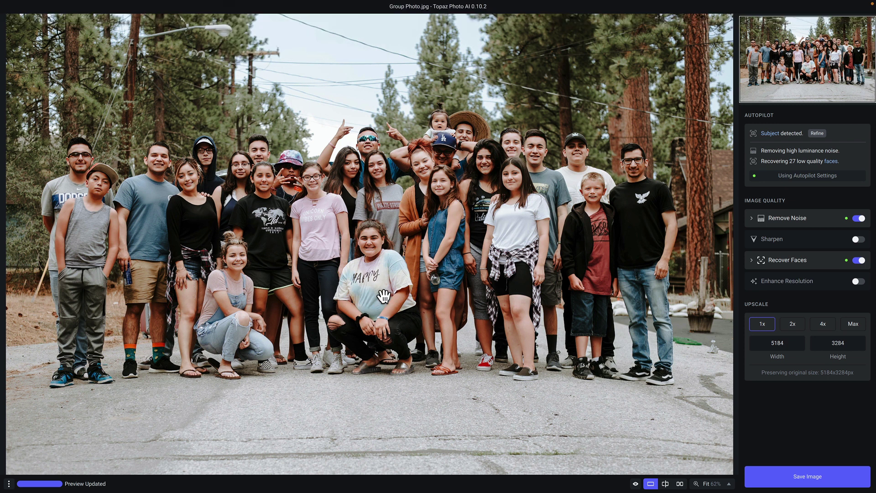
# - Open the image options list and dismiss it without changes
pyautogui.click(9, 483)
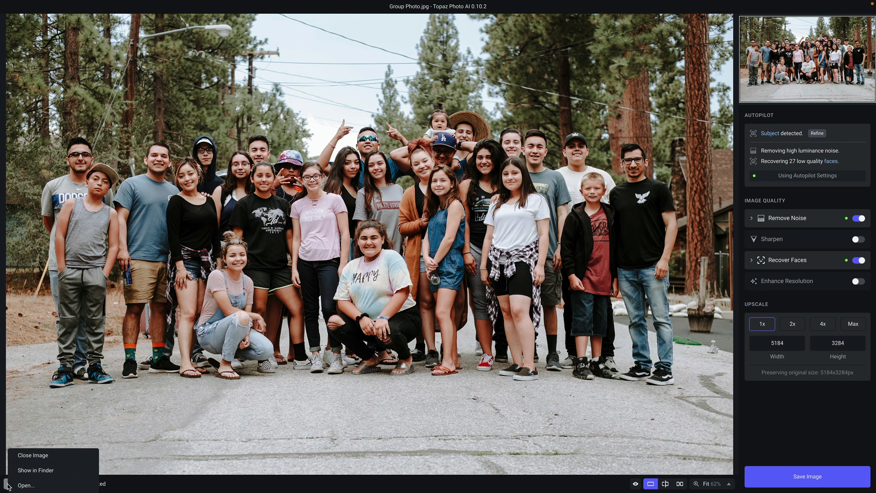
pyautogui.click(170, 371)
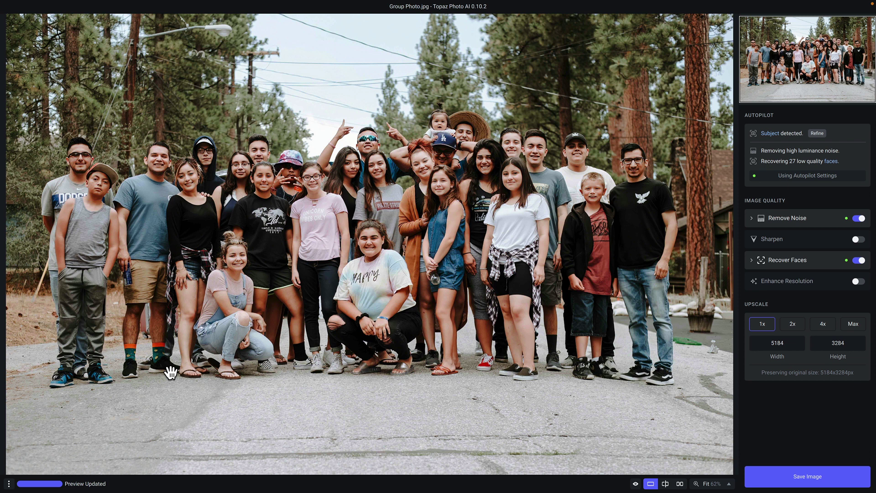
pyautogui.click(170, 371)
# - Compare original and enhanced photo via original view, split divider and side-by-side, then return to single view
pyautogui.click(191, 413)
pyautogui.click(635, 484)
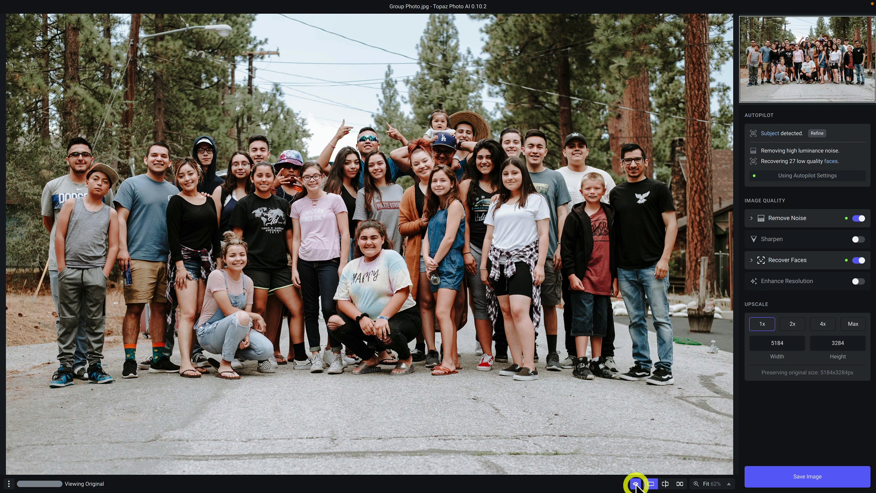
pyautogui.click(635, 484)
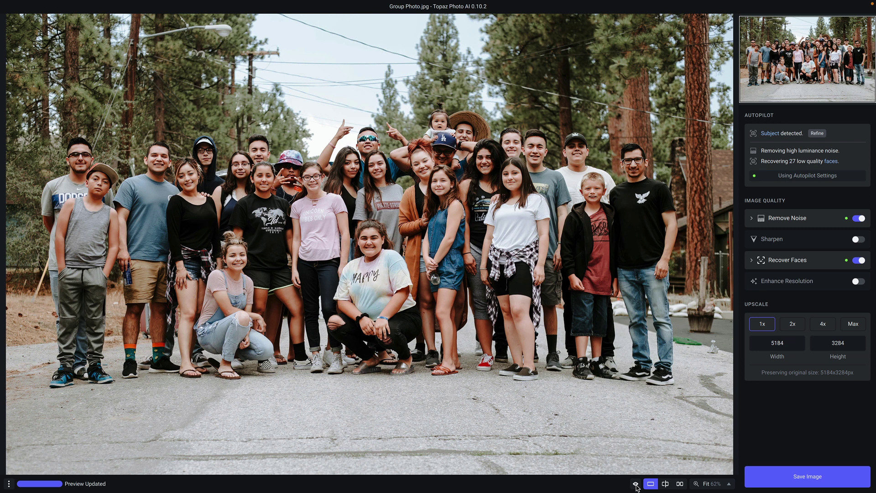
pyautogui.click(665, 485)
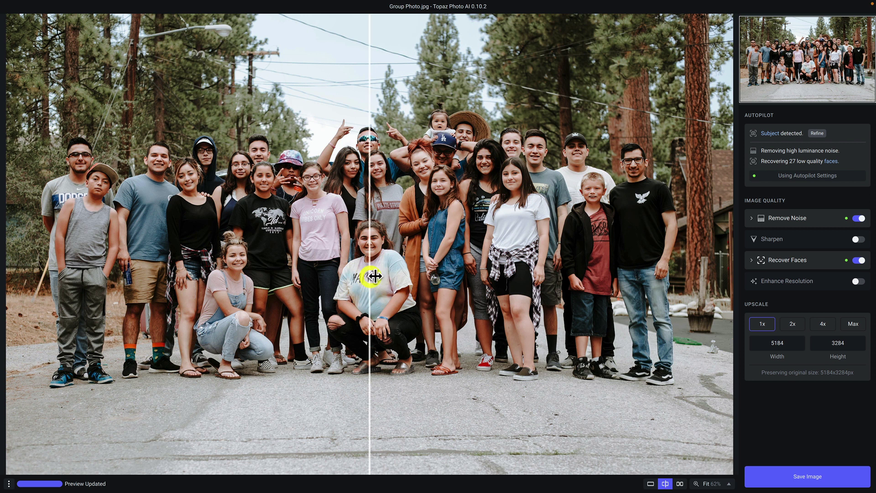
pyautogui.moveTo(370, 276); pyautogui.dragTo(260, 306)
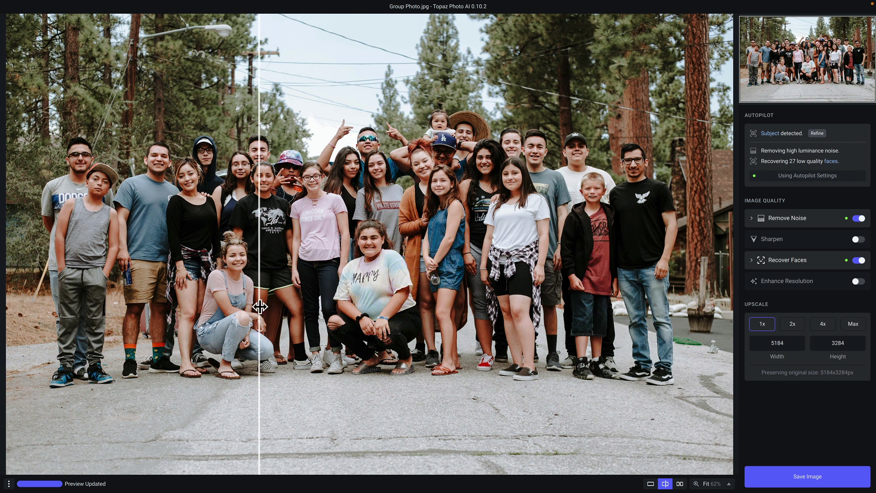
pyautogui.click(680, 484)
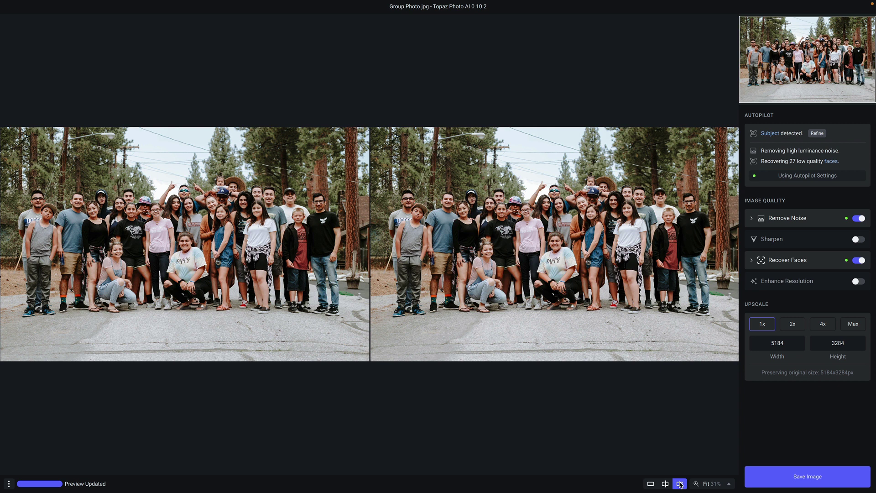
pyautogui.click(651, 484)
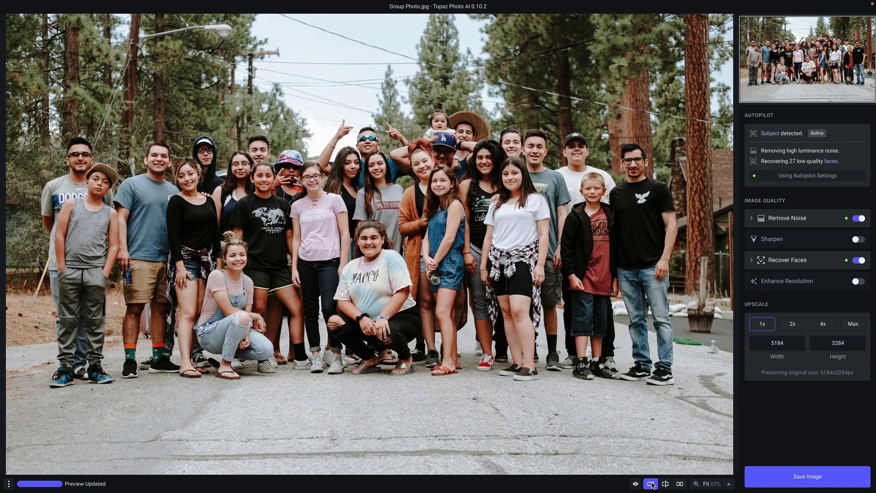
# - Zoom to 100% and pan across the group's faces, checking them against the original
pyautogui.click(729, 484)
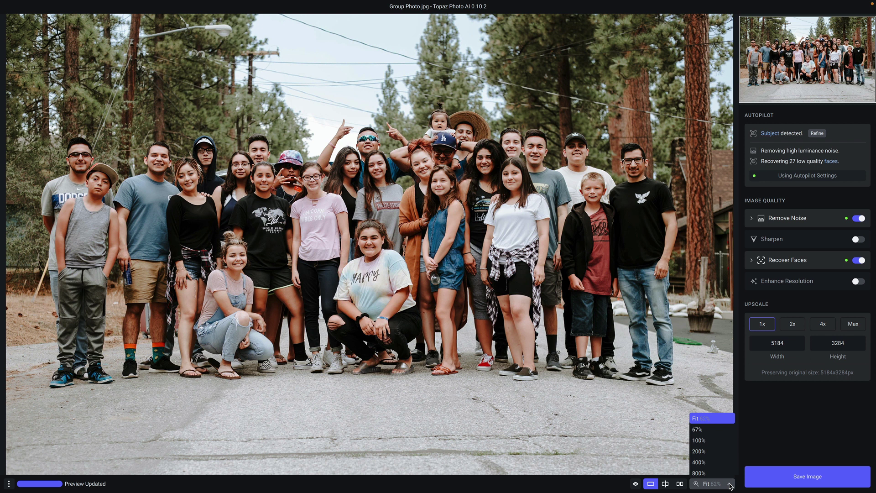
pyautogui.click(716, 441)
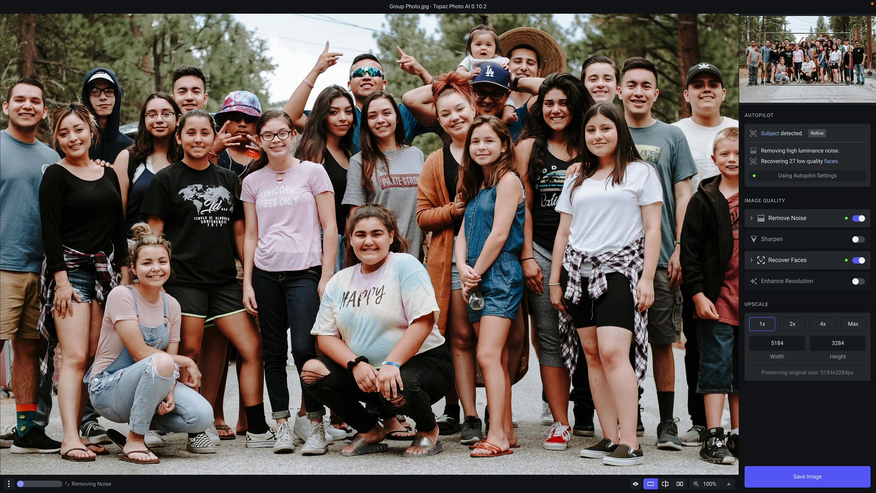
pyautogui.click(728, 485)
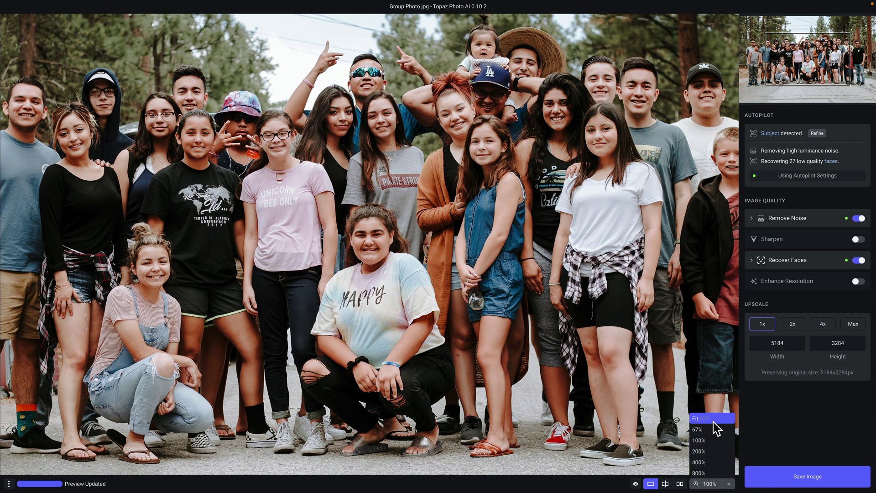
pyautogui.click(713, 419)
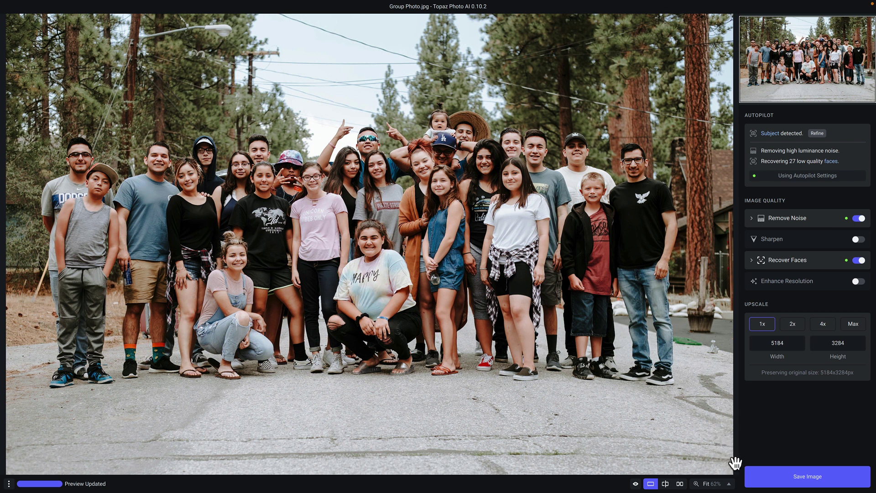
pyautogui.click(726, 485)
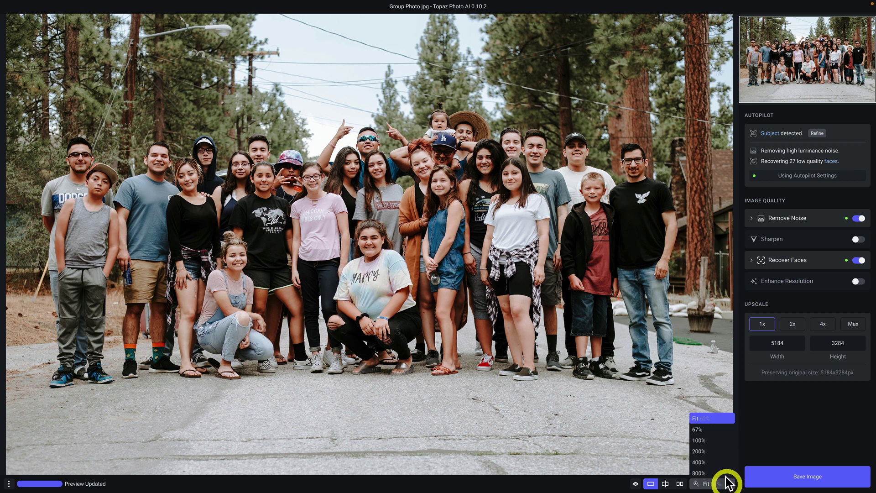
pyautogui.click(713, 441)
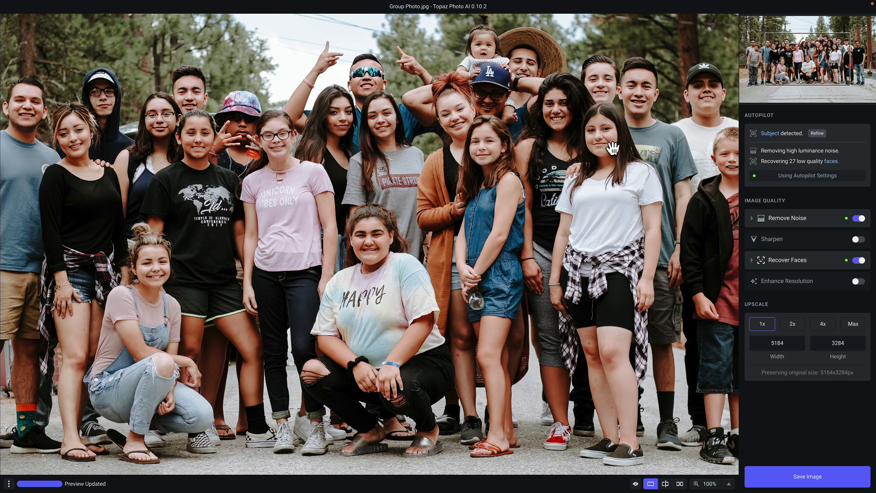
pyautogui.click(671, 130)
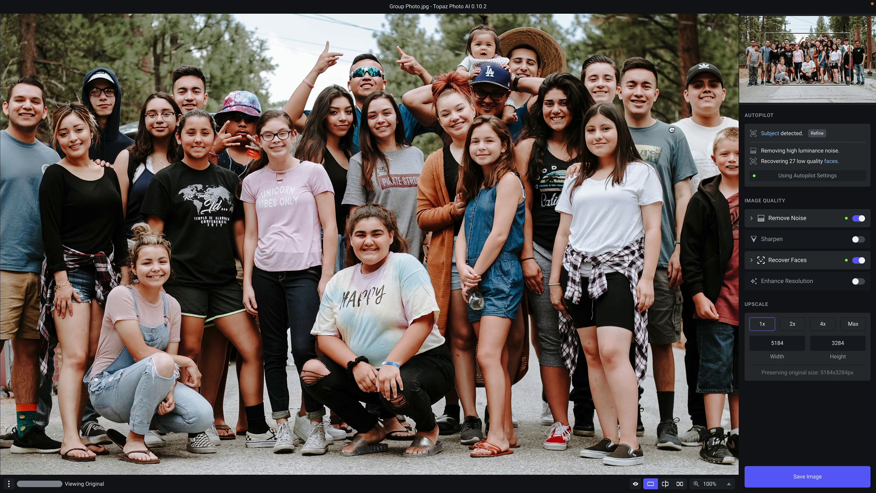
pyautogui.moveTo(671, 129); pyautogui.dragTo(465, 182)
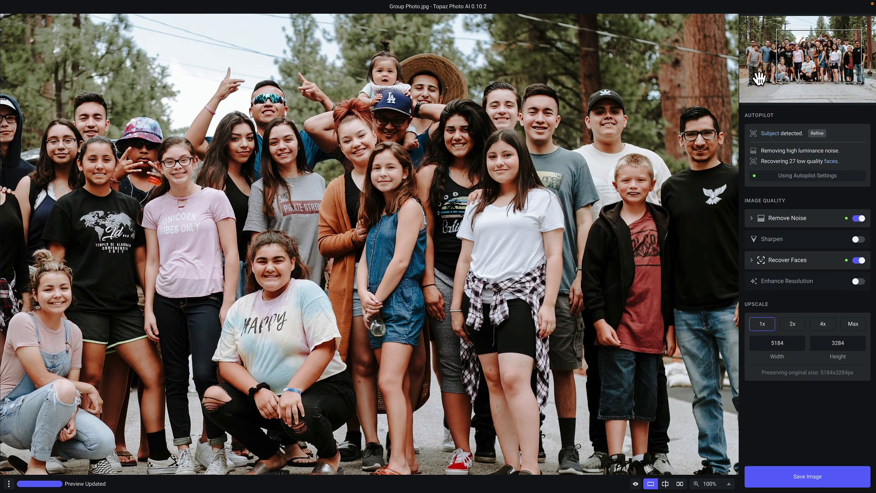
pyautogui.moveTo(820, 59)
pyautogui.mouseDown()
pyautogui.moveTo(788, 65)
pyautogui.moveTo(796, 50)
pyautogui.moveTo(860, 61)
pyautogui.moveTo(826, 56)
pyautogui.mouseUp()
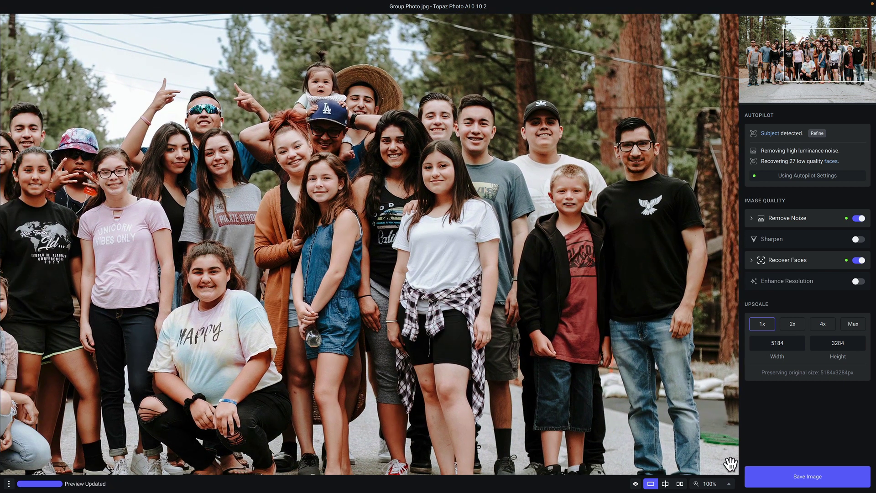
# - Inspect the top faces at 200% zoom, then return to Fit view
pyautogui.click(729, 483)
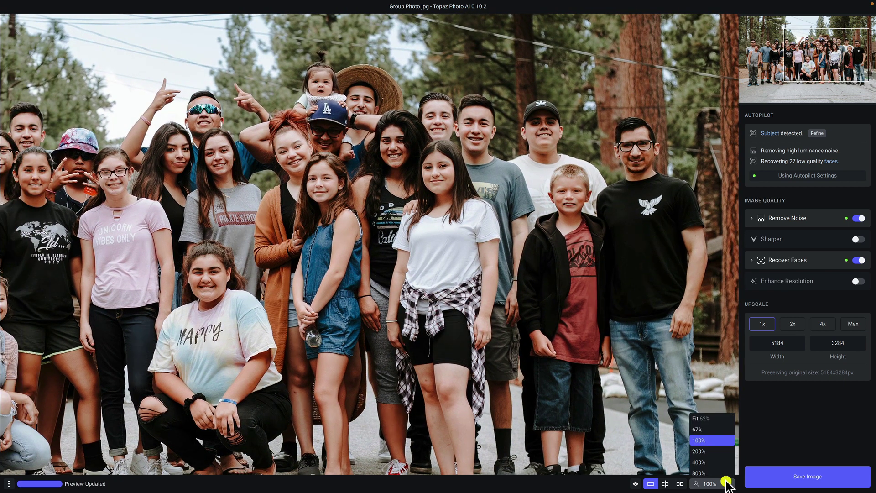
pyautogui.click(718, 451)
pyautogui.moveTo(796, 64); pyautogui.dragTo(828, 44)
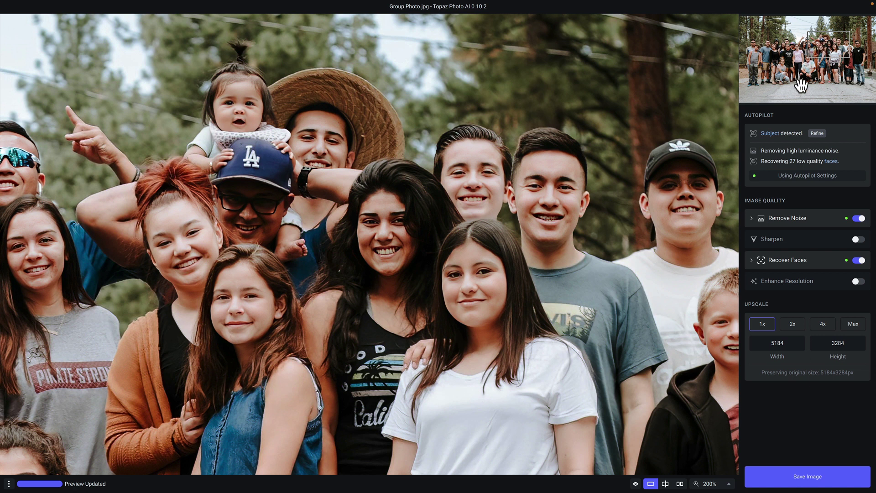
pyautogui.moveTo(774, 135)
pyautogui.click(728, 485)
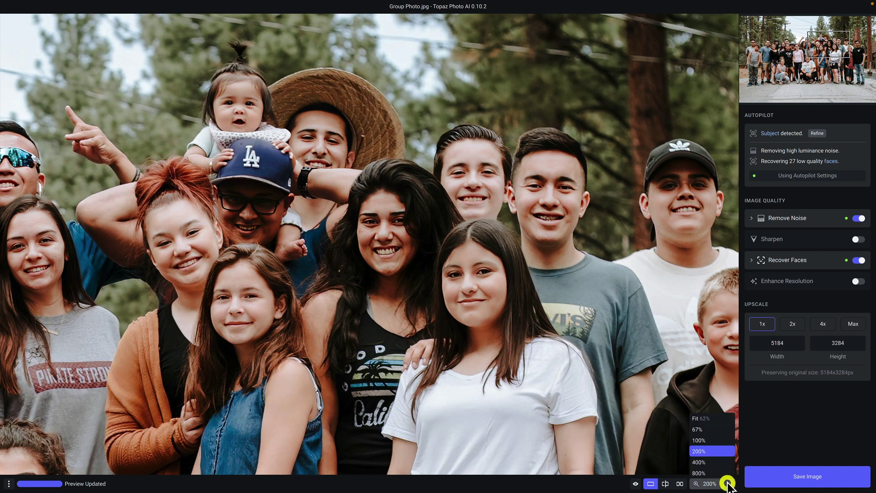
pyautogui.click(717, 422)
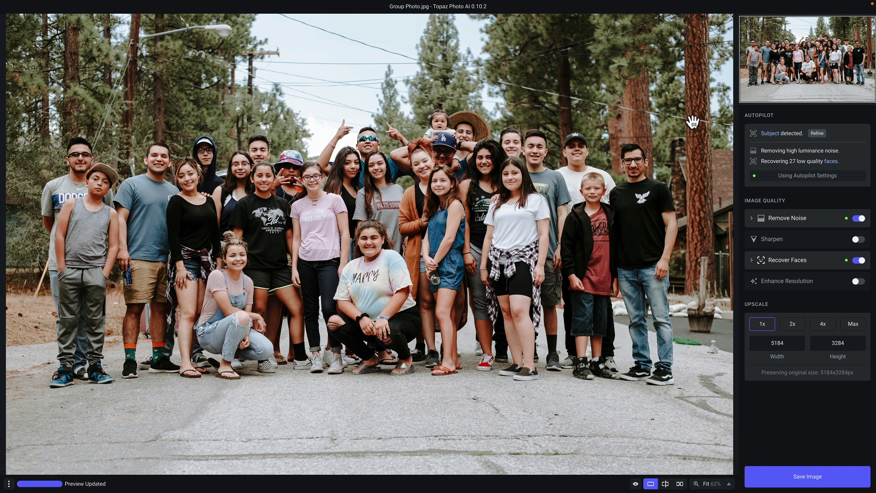
# - Preview the detected Subject and 27 recovered faces, then zoom to 200% on the faces
pyautogui.moveTo(769, 136)
pyautogui.moveTo(835, 160)
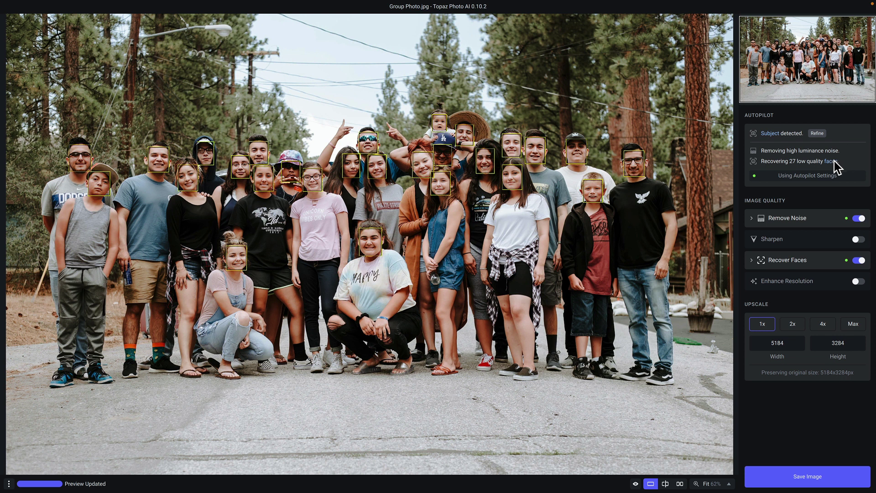
pyautogui.click(834, 161)
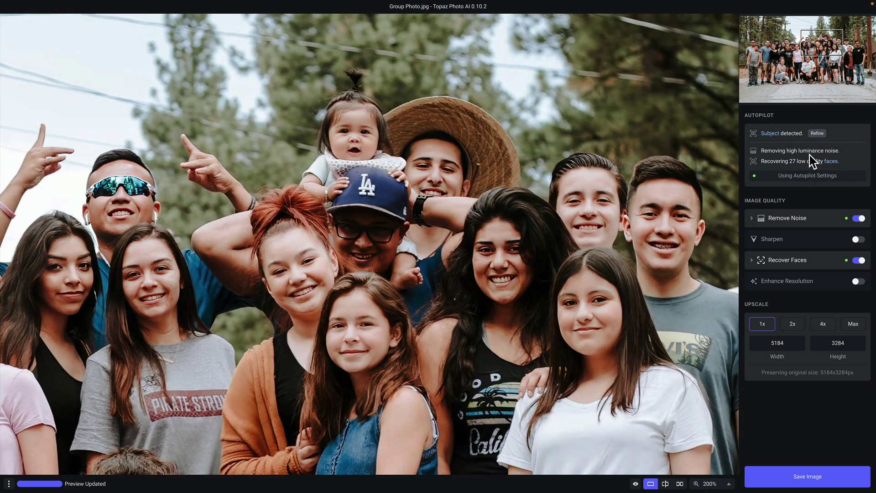
pyautogui.moveTo(830, 161)
pyautogui.click(821, 221)
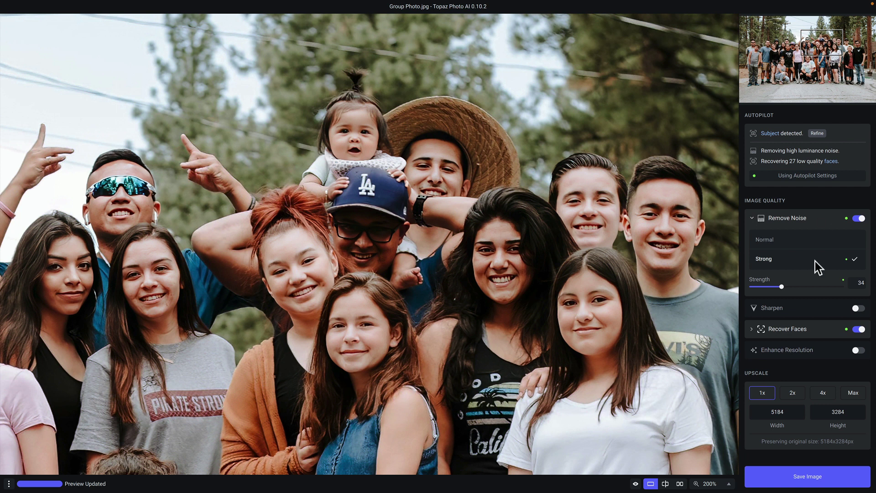
pyautogui.click(812, 332)
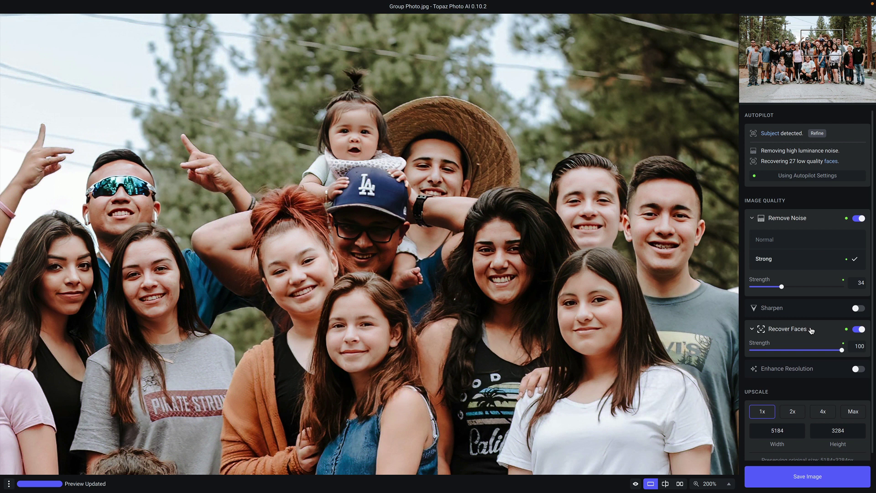
pyautogui.click(811, 330)
pyautogui.click(821, 219)
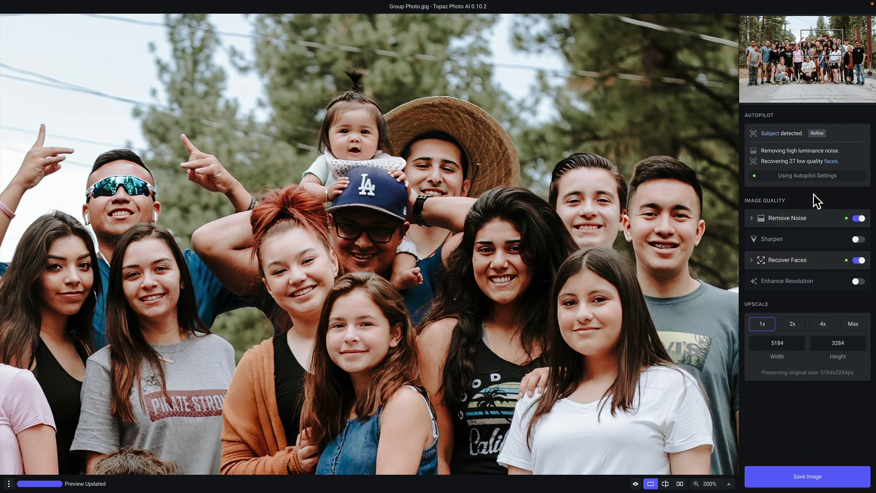
pyautogui.click(812, 220)
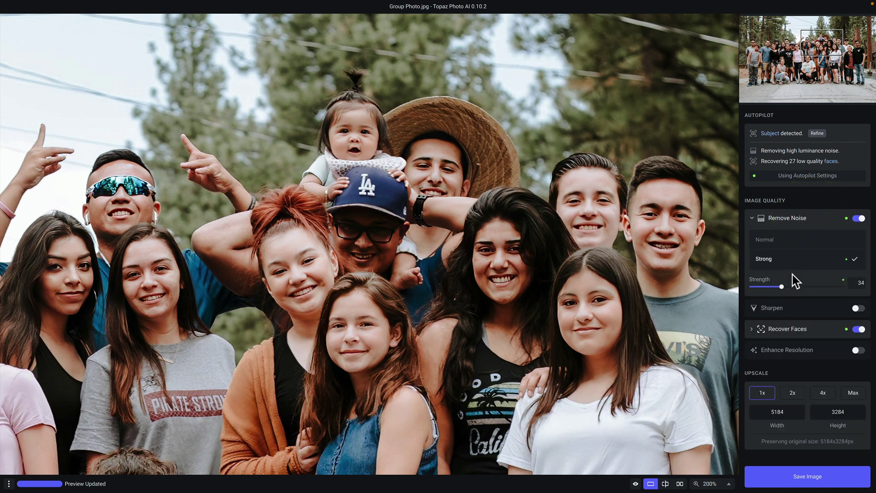
pyautogui.click(795, 287)
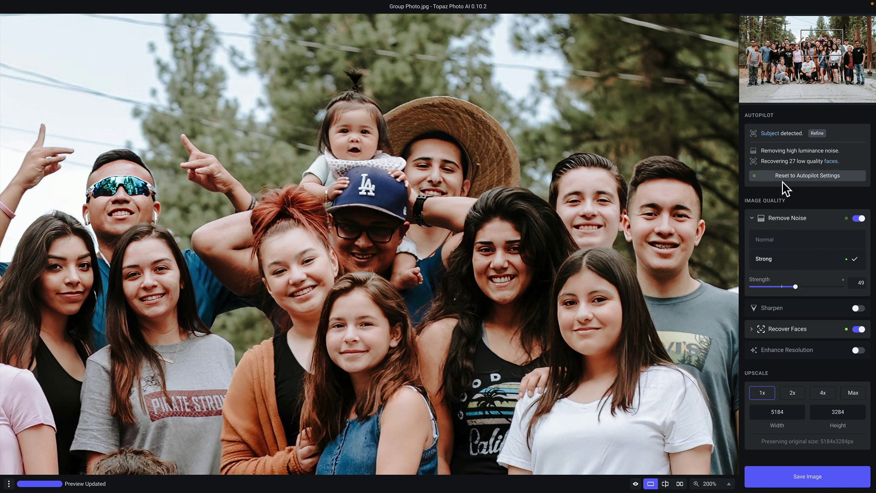
pyautogui.click(819, 180)
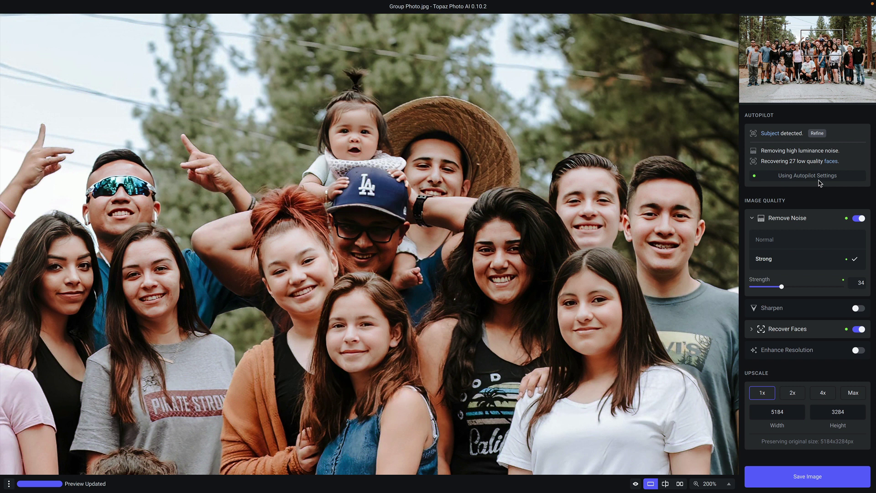
pyautogui.click(817, 218)
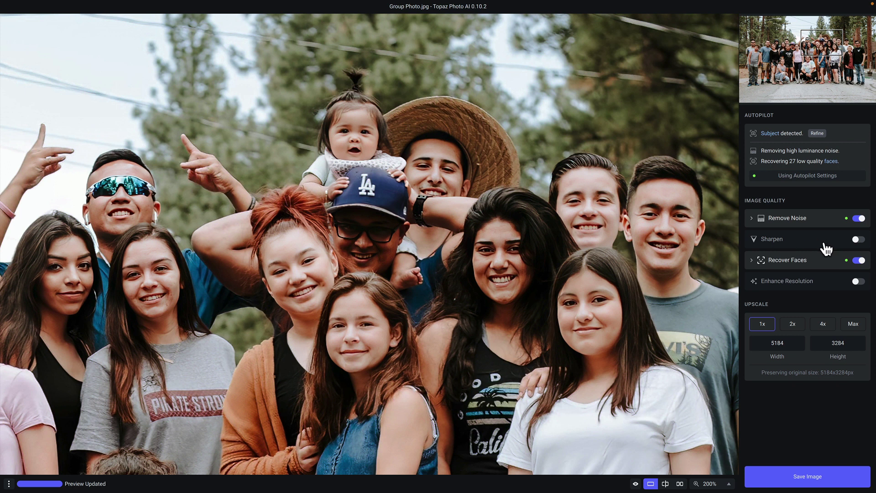
# - Enable Sharpen with Motion Blur at strength 9, limited to Subject Only
pyautogui.click(858, 239)
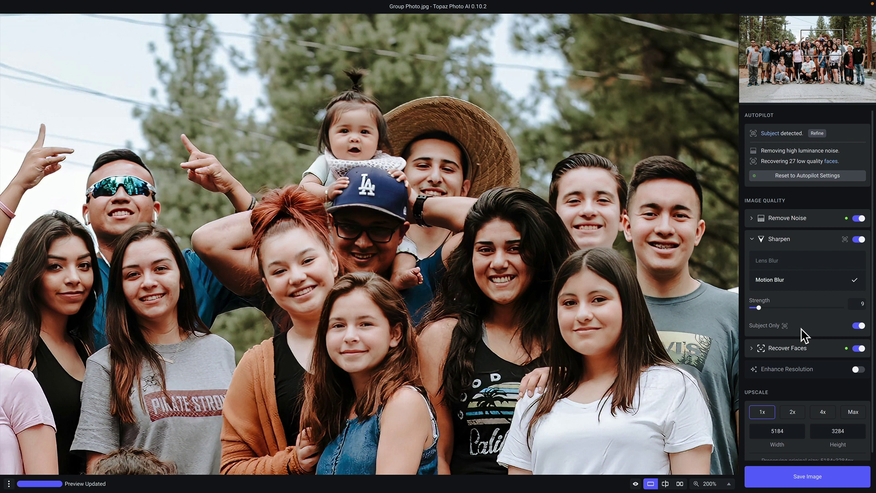
pyautogui.moveTo(771, 328)
pyautogui.click(729, 485)
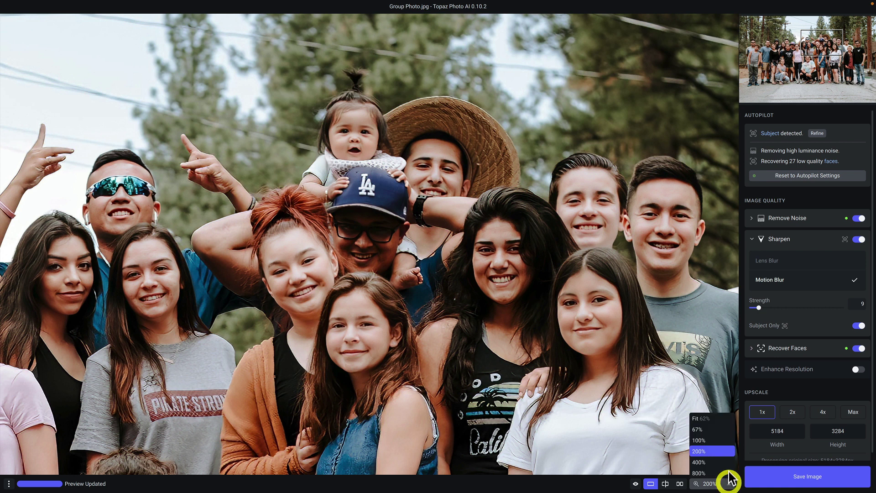
# - Return to Fit view and raise the subject mask Sensitivity from 50 to 78
pyautogui.click(720, 419)
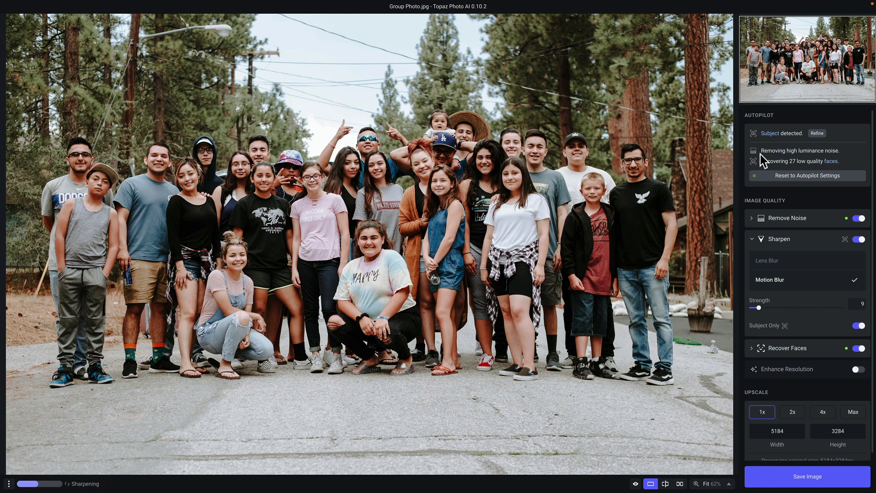
pyautogui.click(817, 133)
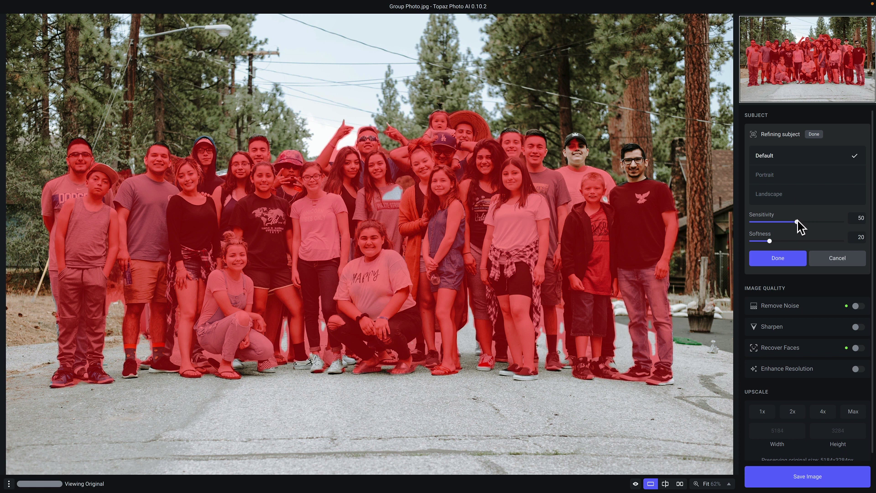
pyautogui.moveTo(798, 221); pyautogui.dragTo(809, 222)
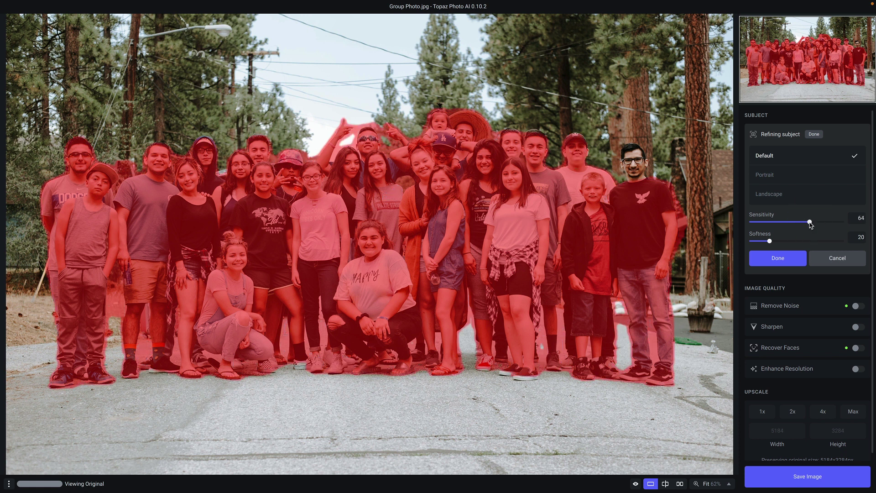
pyautogui.moveTo(816, 225); pyautogui.dragTo(823, 222)
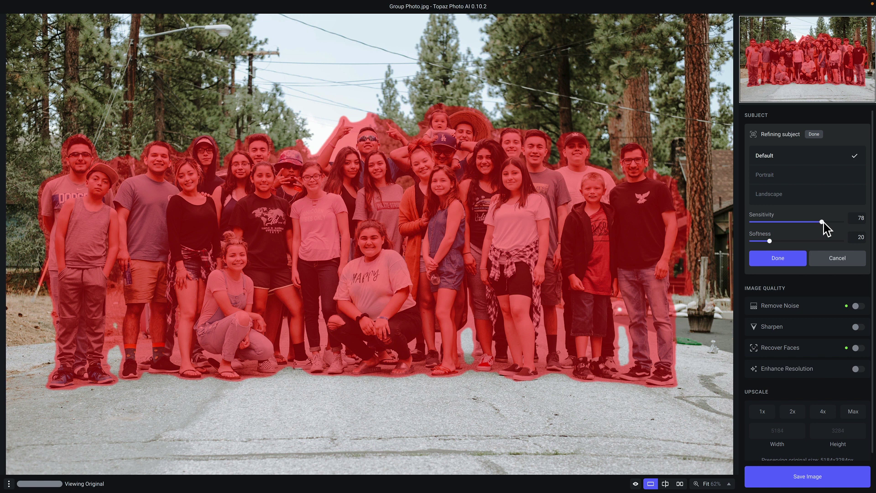
# - Check mask edges at 200% zoom and set subject mask Softness to 73
pyautogui.click(725, 483)
pyautogui.click(721, 451)
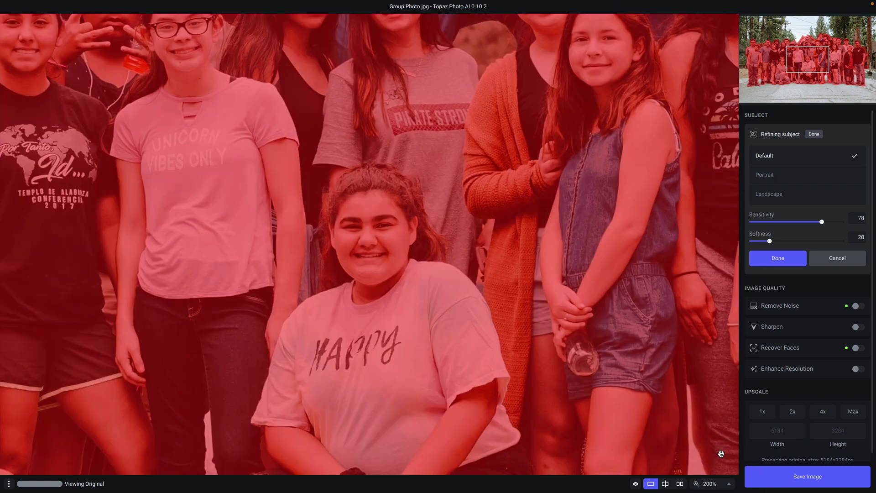
pyautogui.click(815, 63)
pyautogui.moveTo(816, 63); pyautogui.dragTo(836, 44)
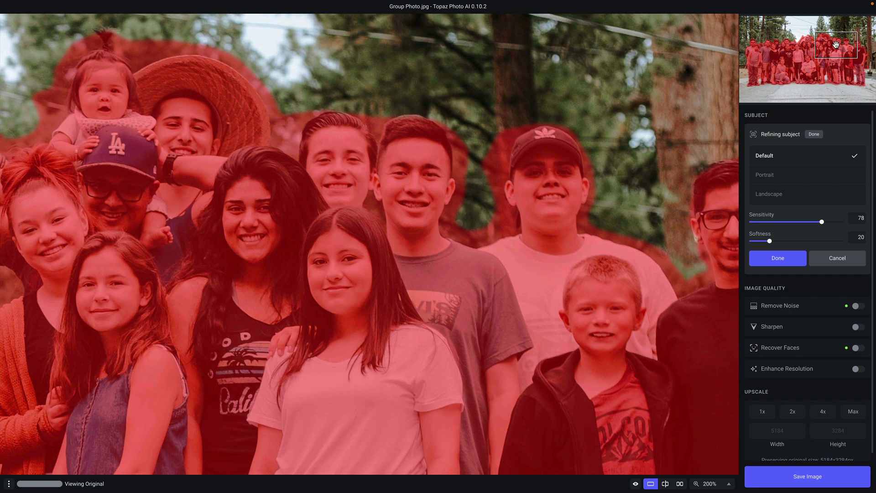
pyautogui.moveTo(769, 240); pyautogui.dragTo(741, 241)
pyautogui.click(816, 241)
# - Finish the refined subject mask and review the Sharpen and Remove Noise settings
pyautogui.click(771, 259)
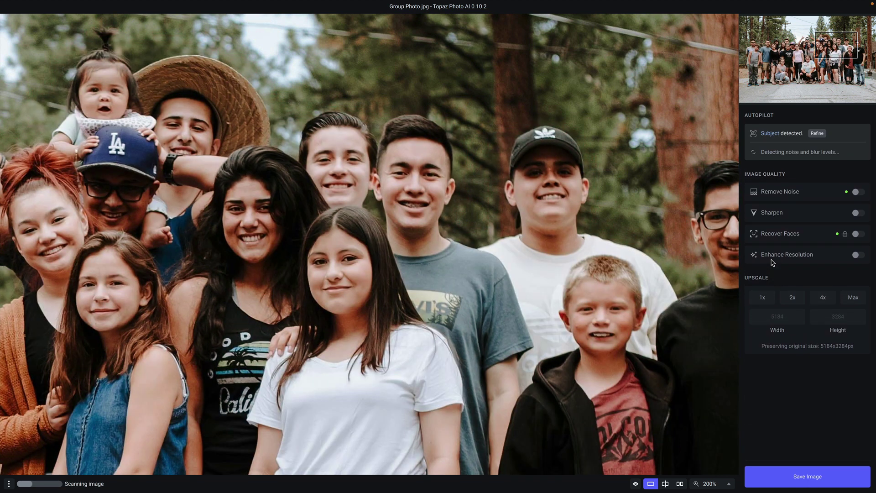
pyautogui.click(794, 239)
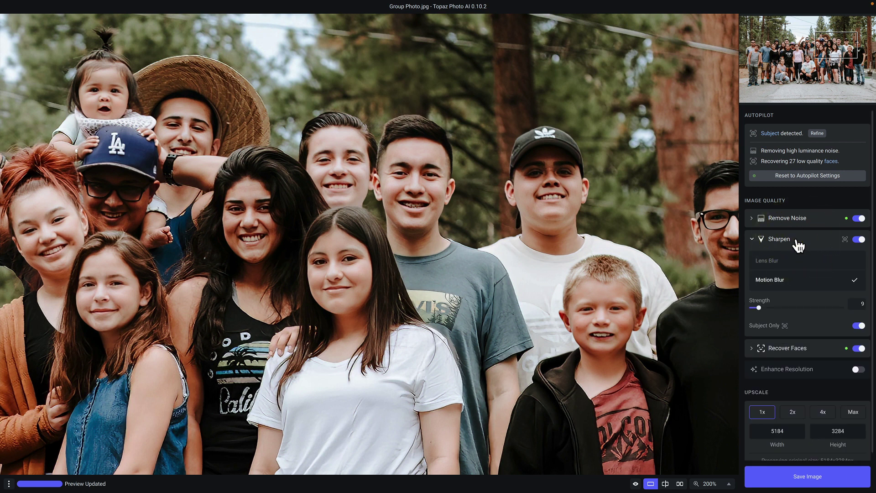
pyautogui.moveTo(770, 324)
pyautogui.click(819, 223)
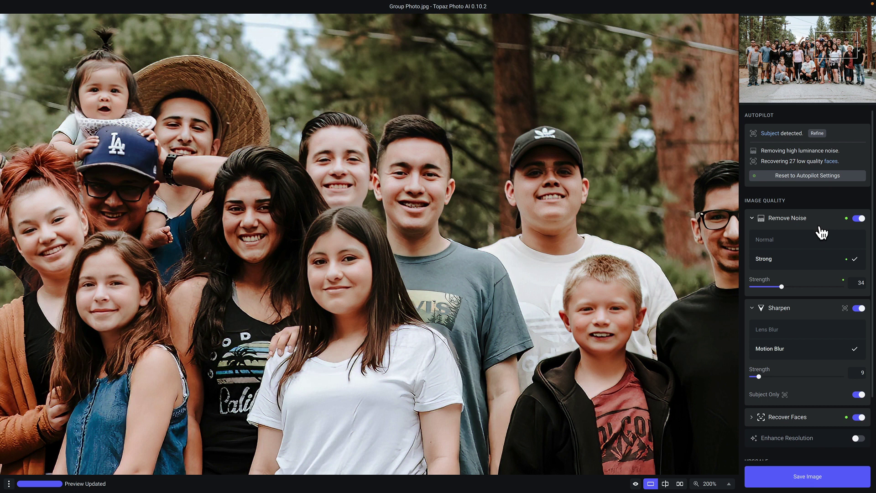
# - Expand Recover Faces at strength 100 and toggle the preview against the original photo
pyautogui.click(816, 417)
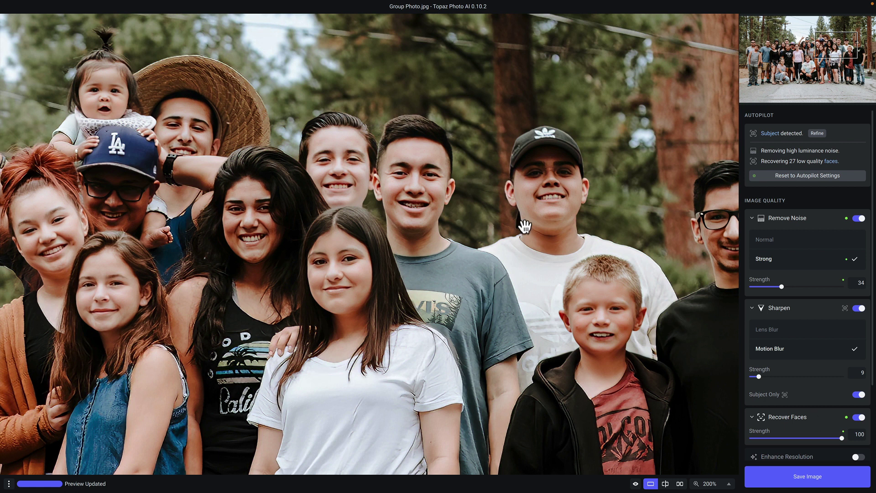
pyautogui.click(480, 196)
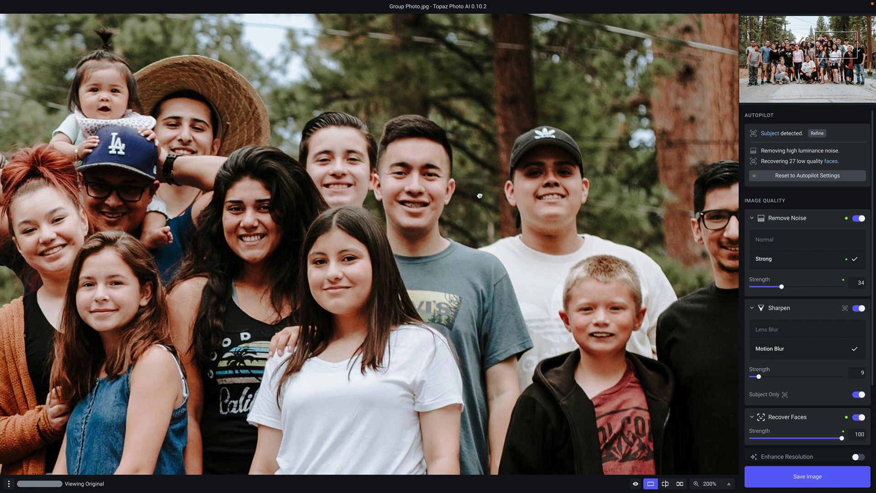
pyautogui.click(479, 196)
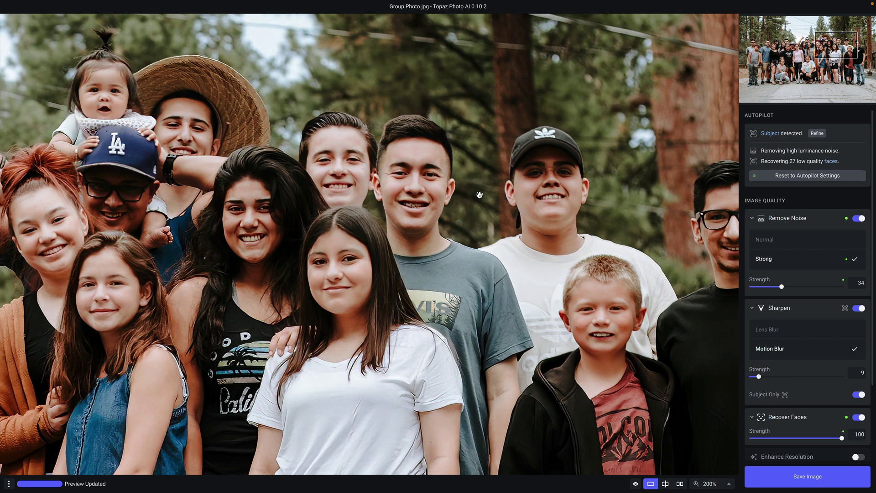
pyautogui.scroll(-3, 813, 338)
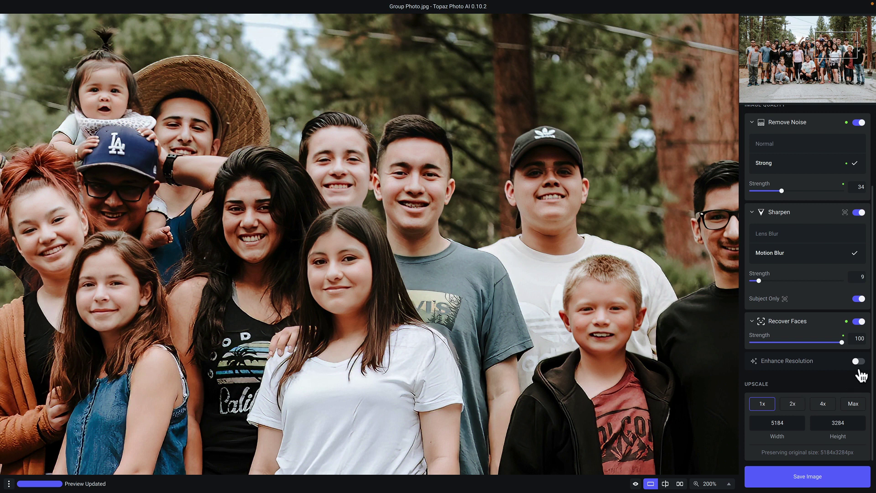
# - Enable Enhance Resolution in Low Resolution mode at 1x (5184x3284), then open Save Image
pyautogui.click(792, 405)
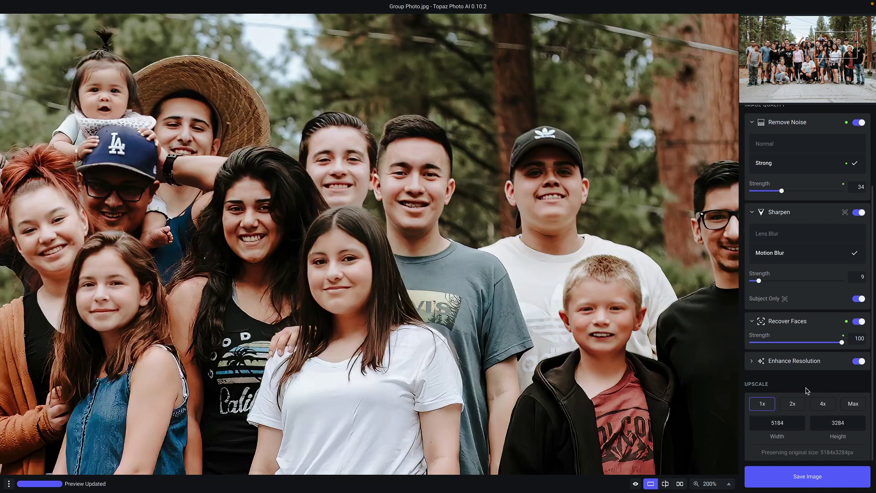
pyautogui.click(752, 360)
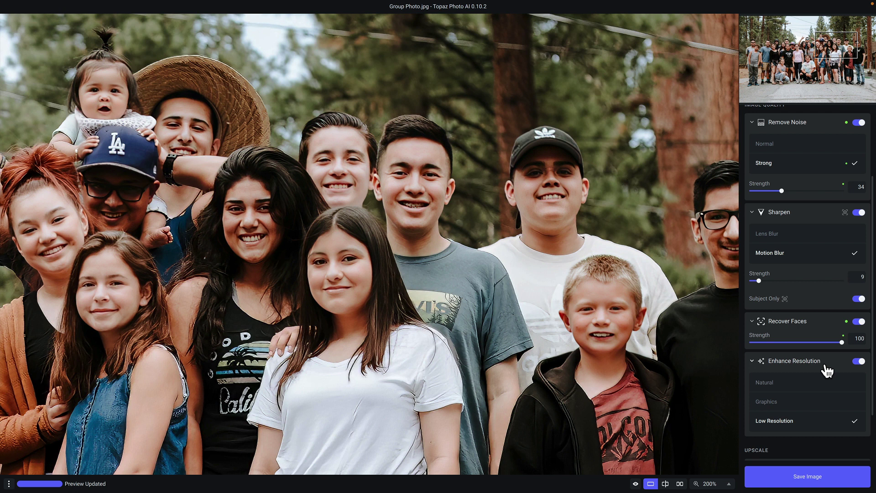
pyautogui.scroll(-2, 827, 371)
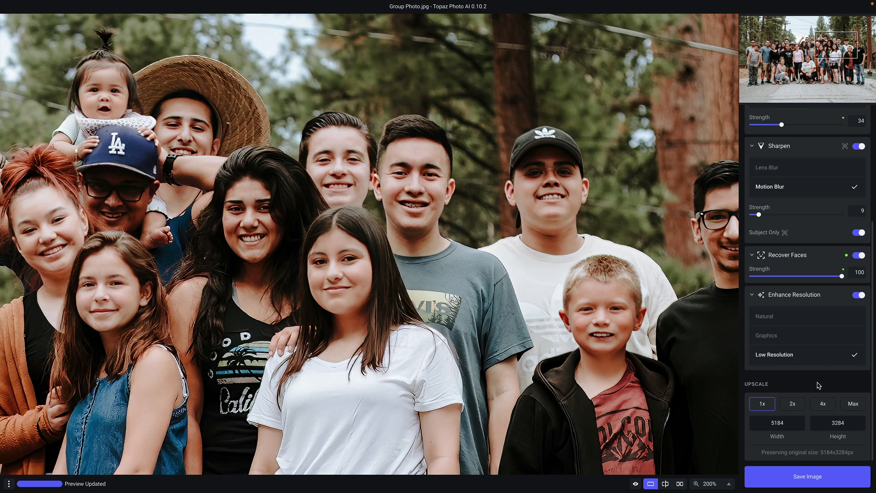
pyautogui.click(797, 401)
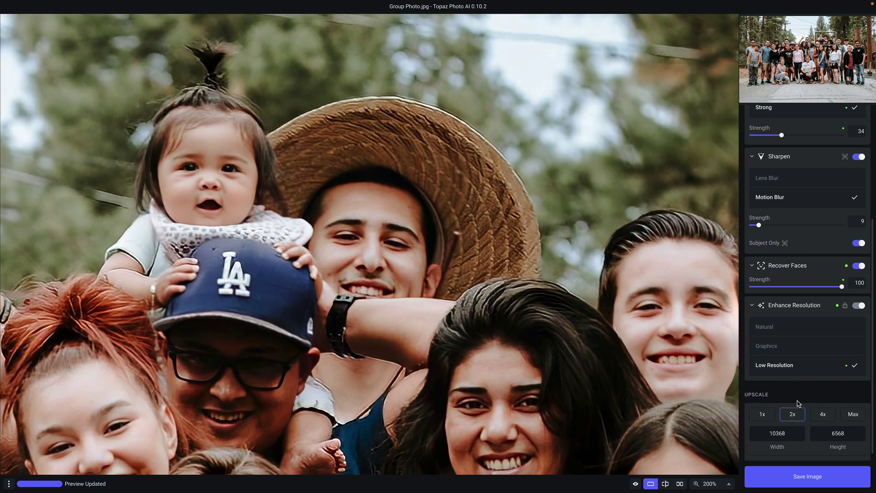
pyautogui.scroll(-1, 797, 403)
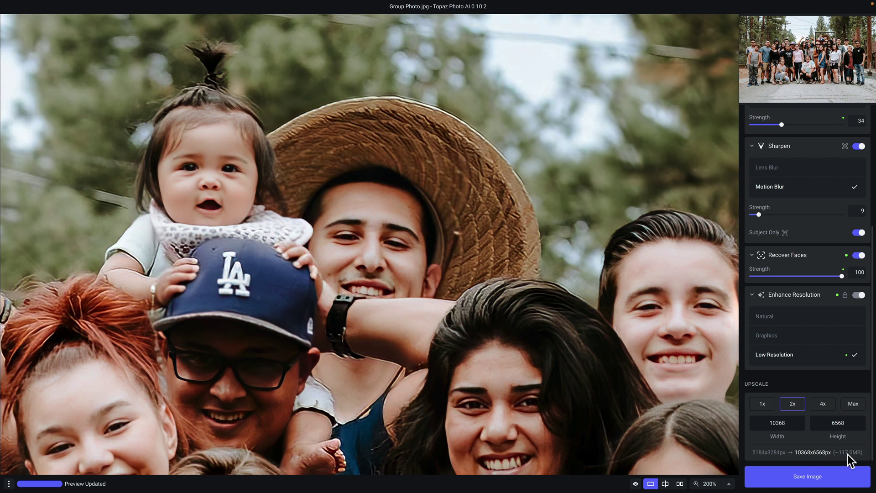
pyautogui.click(762, 403)
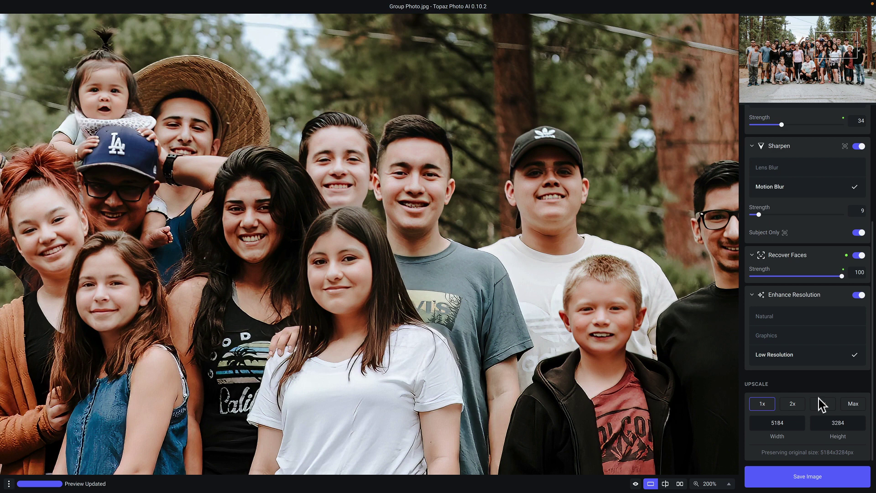
pyautogui.click(833, 486)
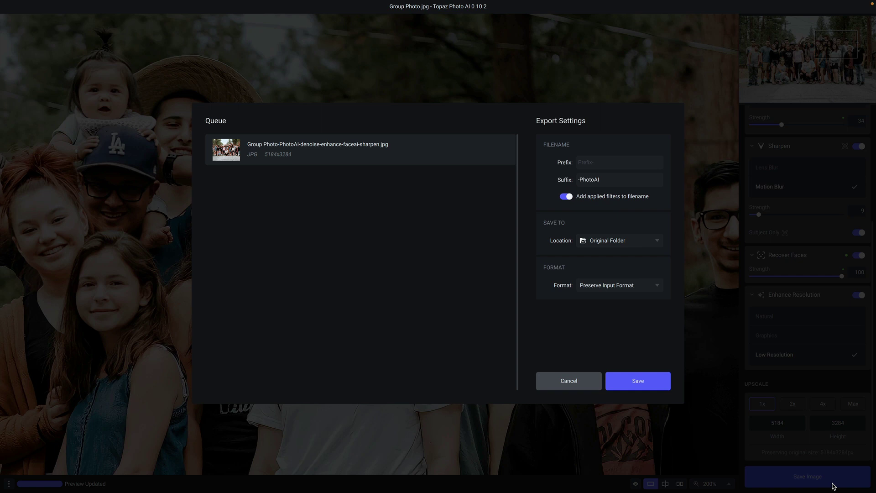
pyautogui.click(619, 163)
pyautogui.write('My')
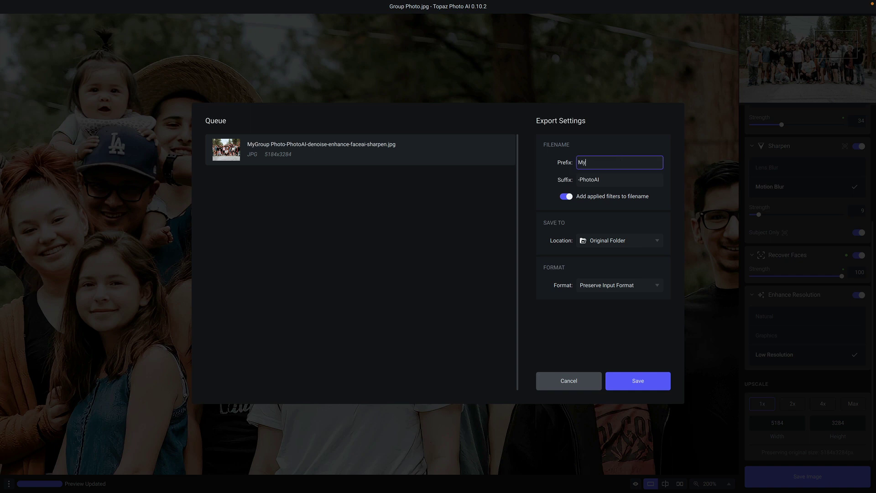
pyautogui.write('_Photo')
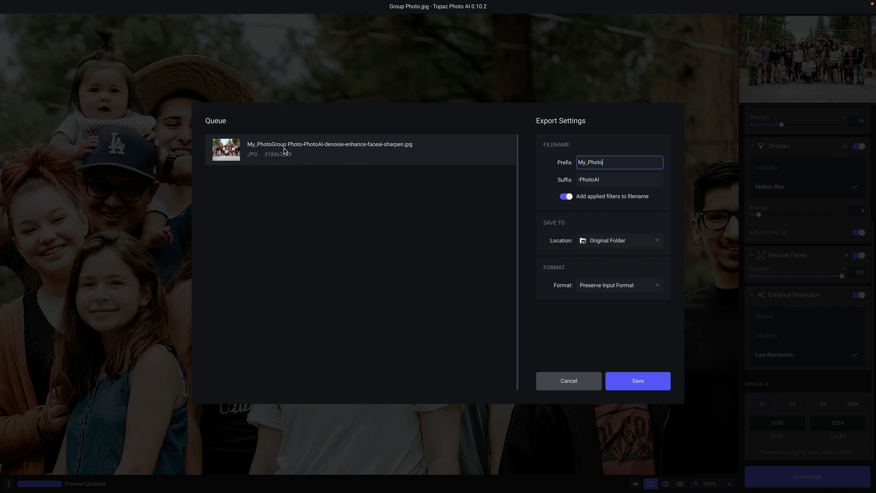
pyautogui.moveTo(618, 163); pyautogui.dragTo(573, 163)
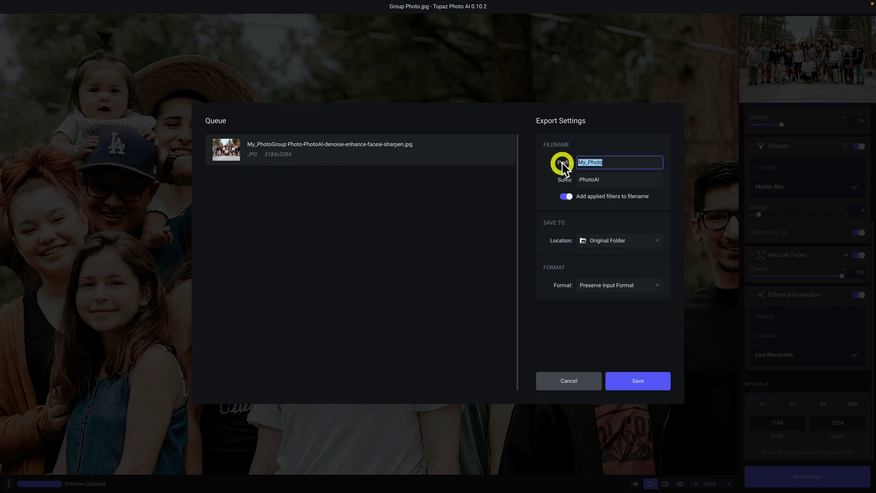
pyautogui.press('BackSpace')
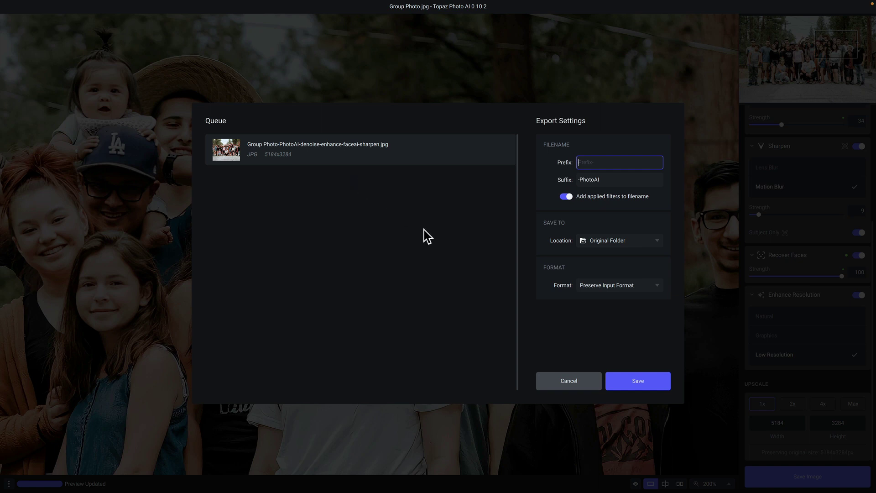
# - Export the photo as JPG to its original folder, then close the finished export window
pyautogui.click(659, 240)
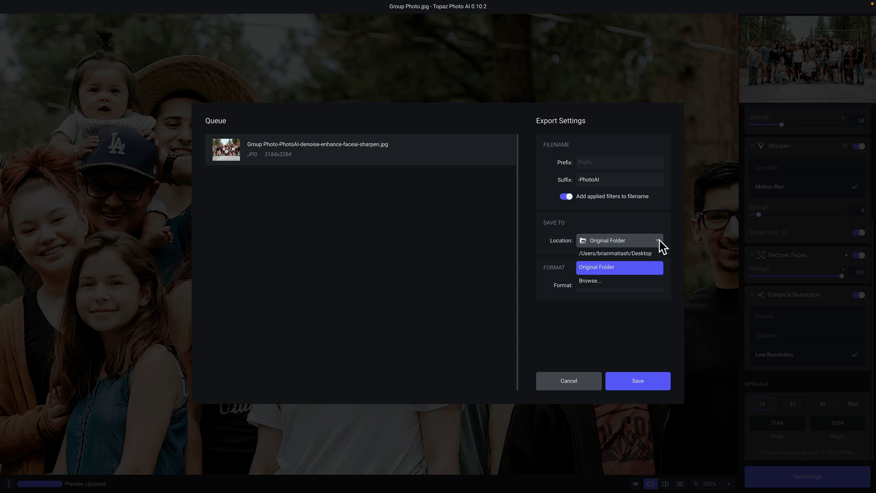
pyautogui.click(661, 225)
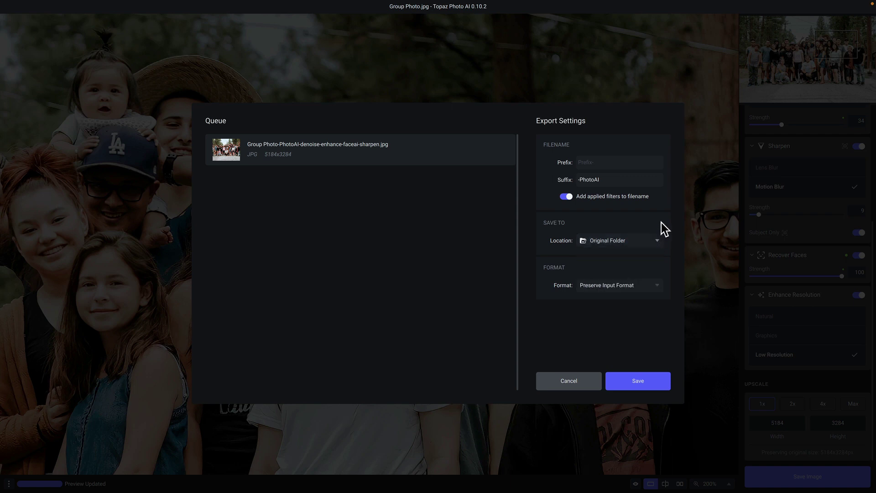
pyautogui.click(659, 284)
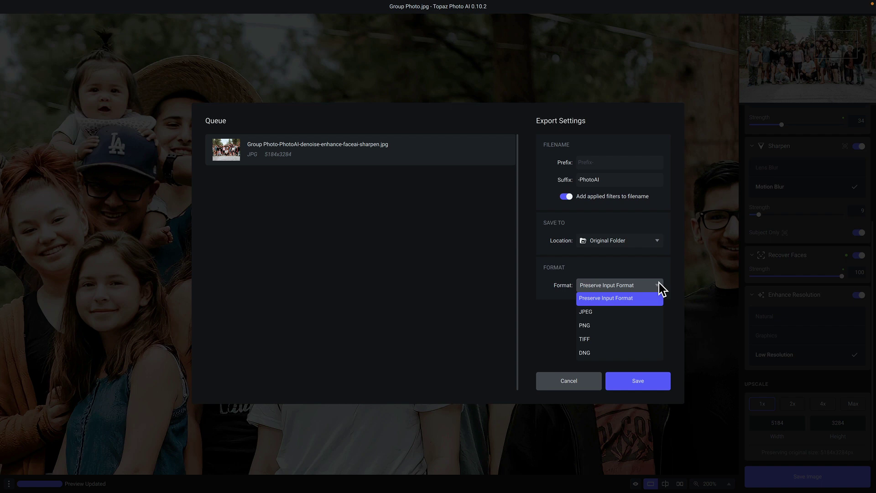
pyautogui.click(659, 284)
pyautogui.click(637, 378)
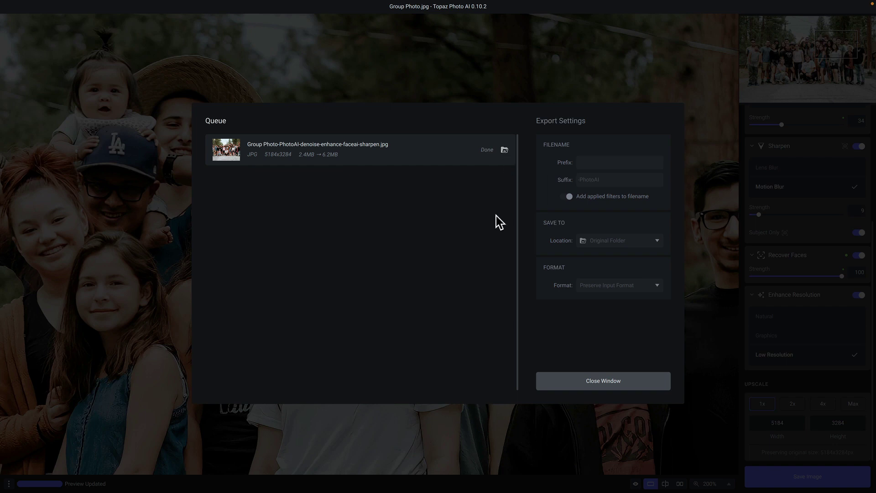
pyautogui.click(589, 379)
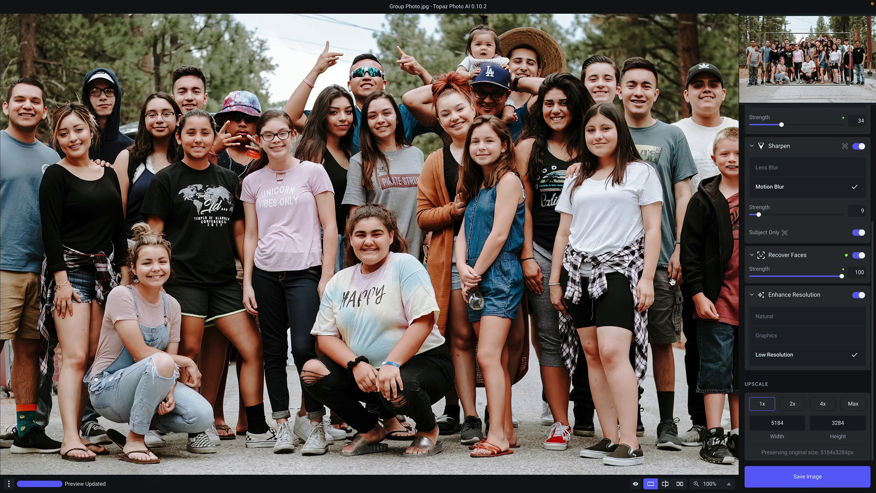